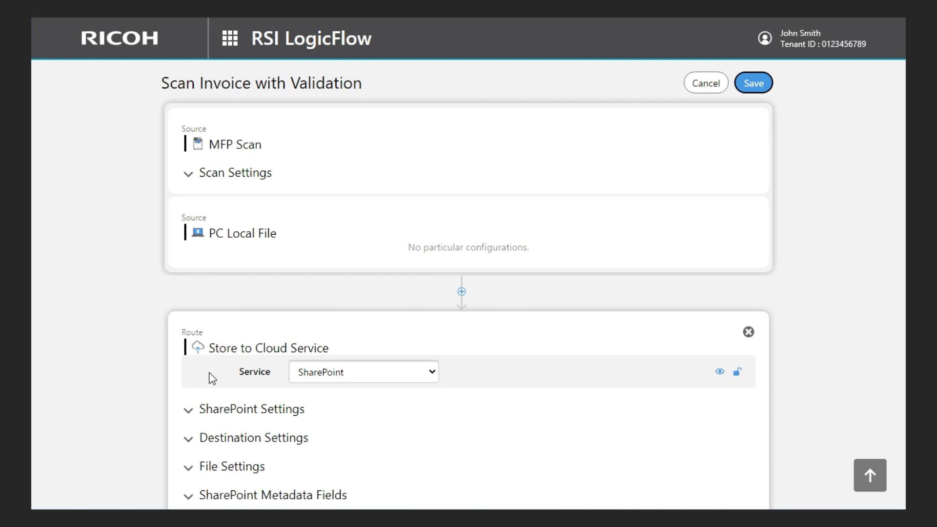
Insert a Recognise Invoice Data step between the sources and the route
left_click(461, 293)
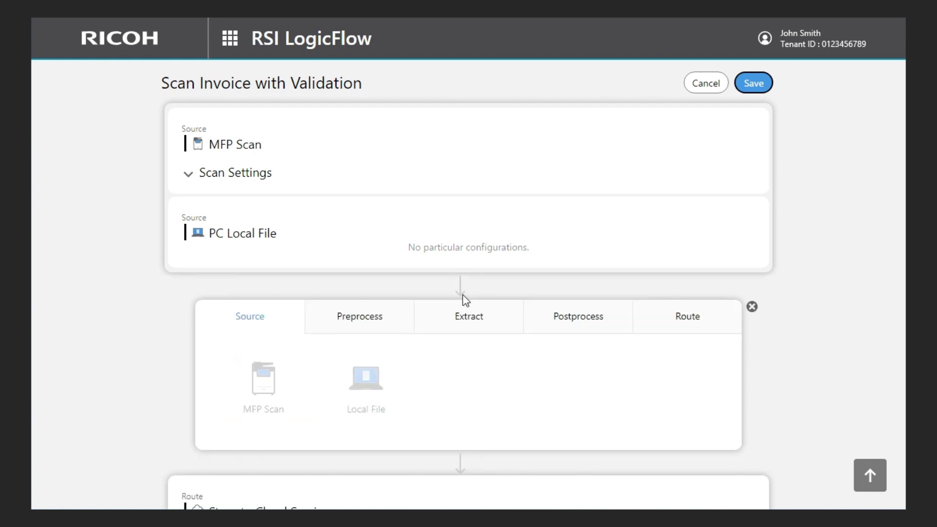
left_click(462, 320)
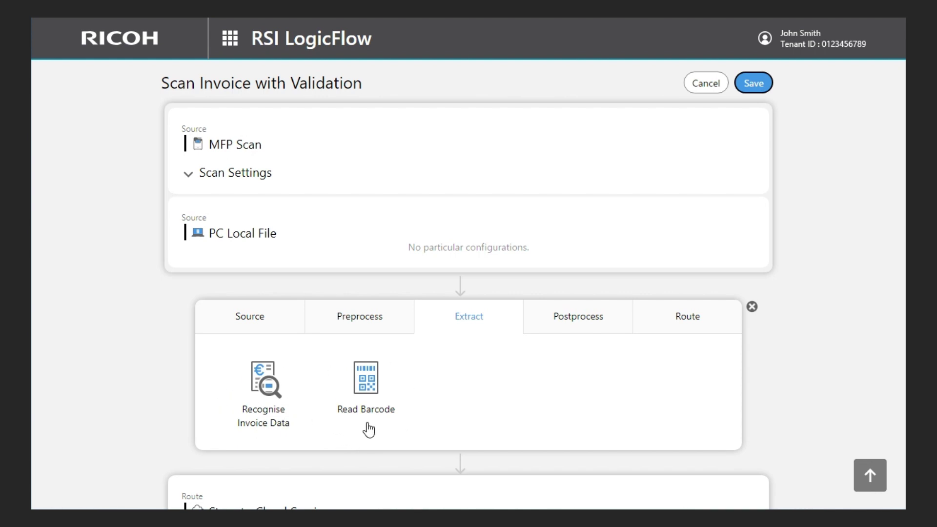
left_click(266, 388)
scroll(266, 389, "down", 4)
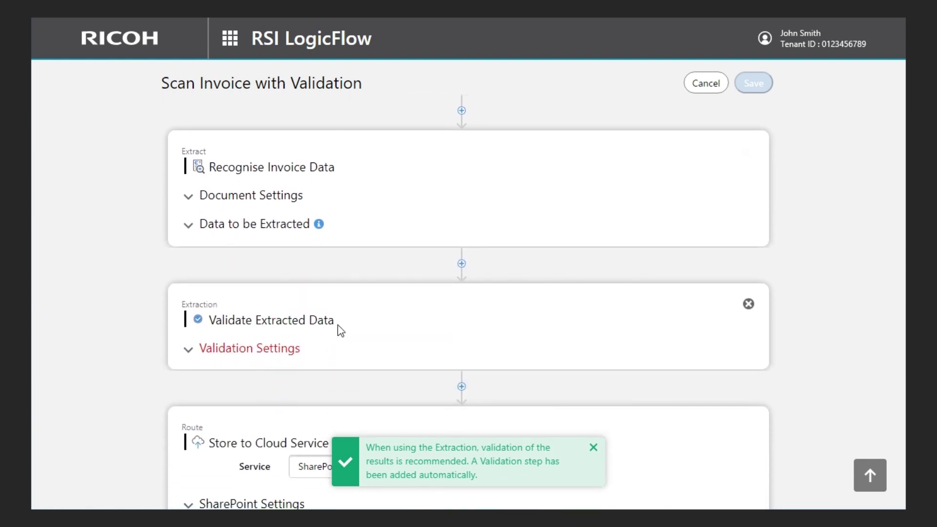
Set the validation method to only 'Confirm on the UI at runtime' after trying the other options
left_click(277, 351)
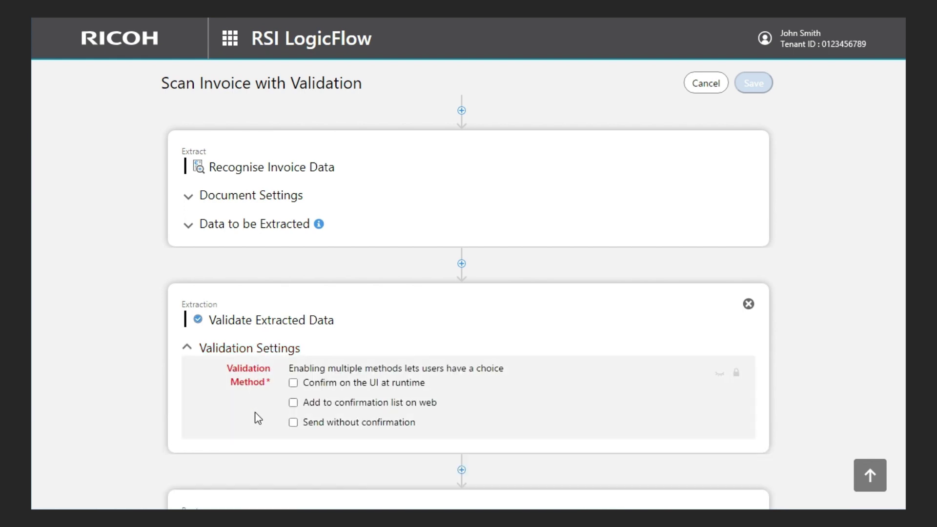
left_click(293, 383)
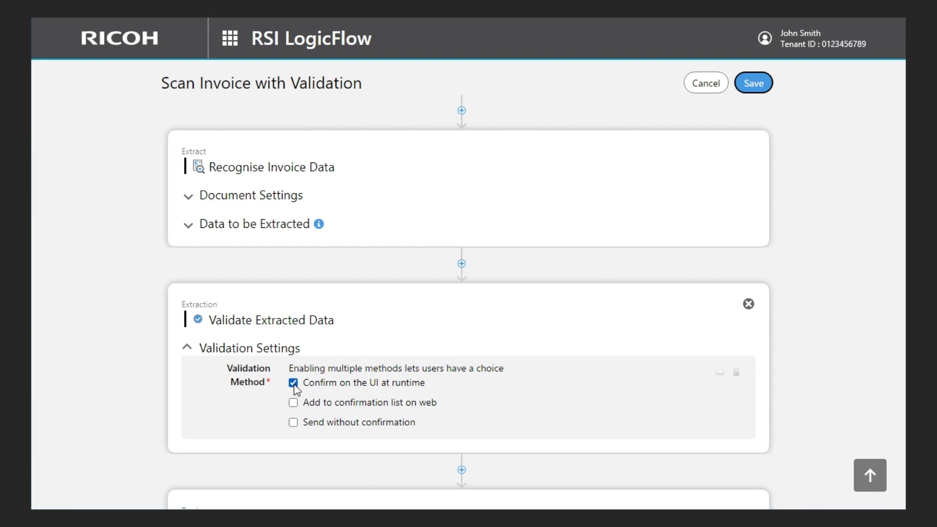
left_click(293, 384)
left_click(293, 403)
left_click(293, 403)
left_click(293, 423)
left_click(293, 403)
left_click(293, 383)
left_click(294, 403)
left_click(293, 423)
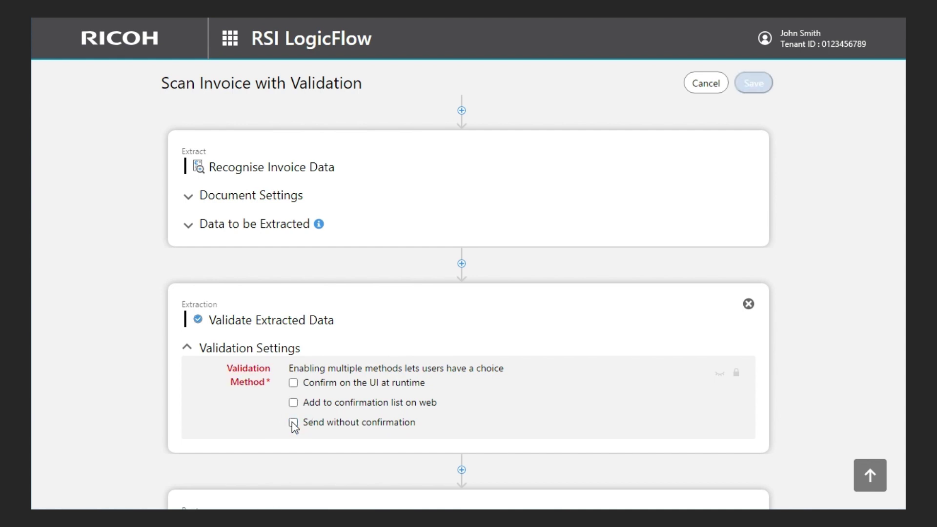
left_click(293, 383)
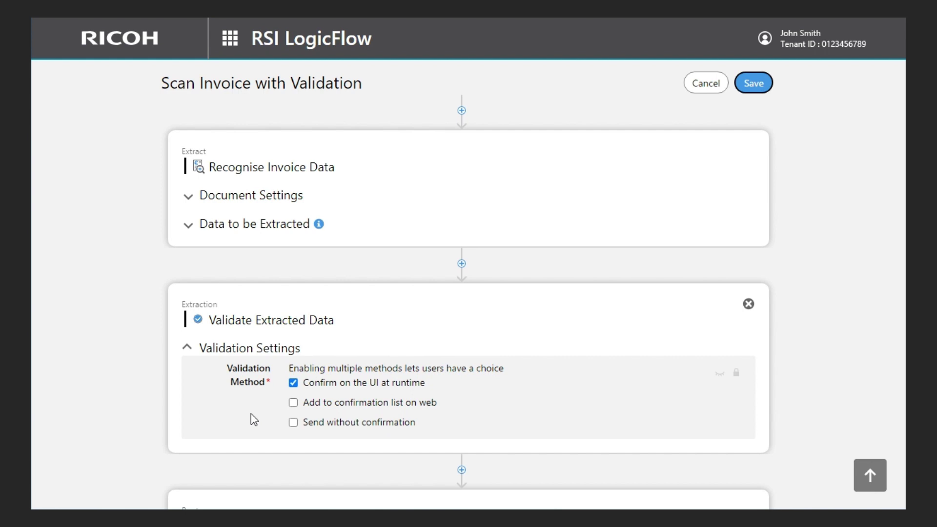
Save the workflow and scan the invoice on the MFP, leaving VendorName unedited
left_click(761, 83)
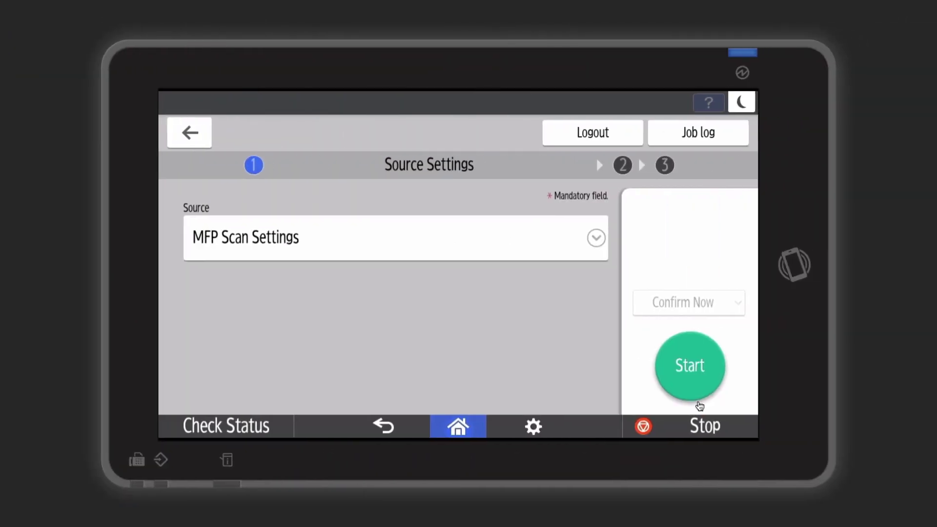
left_click(699, 403)
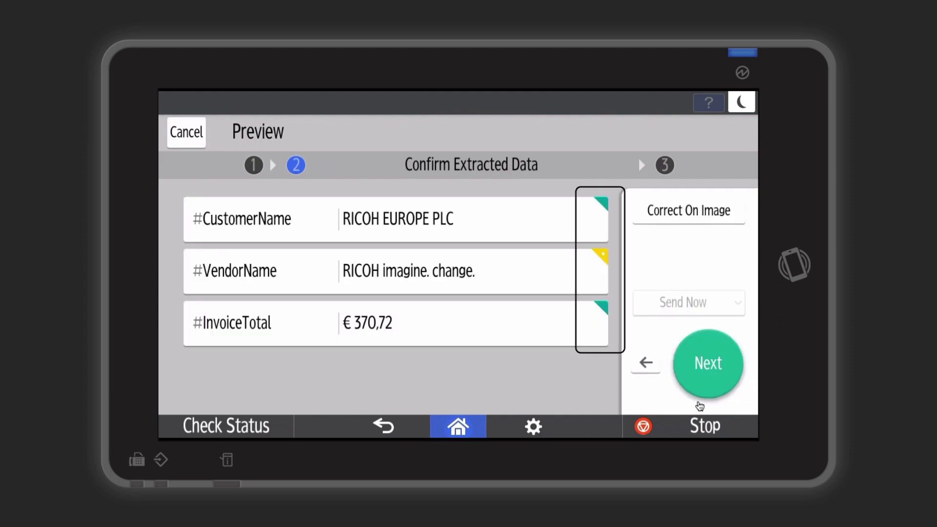
left_click(428, 272)
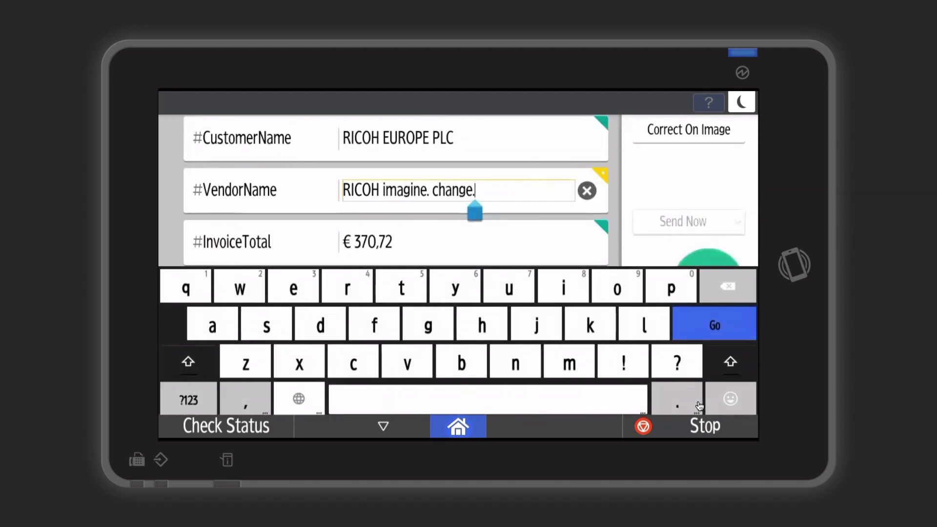
left_click(383, 426)
Reselect VendorName on the zoomed invoice image as the RICOH EUROPE (Netherlands) B.V. line
left_click(688, 210)
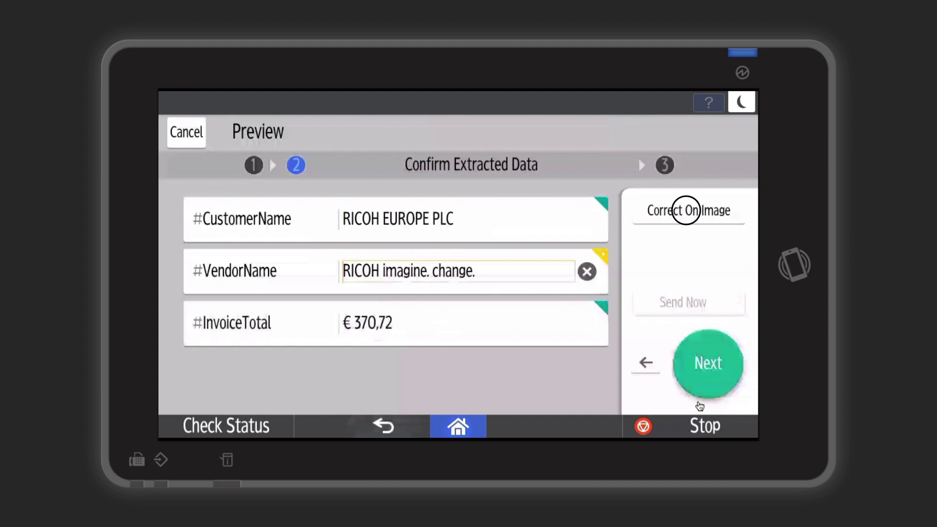
left_click(569, 395)
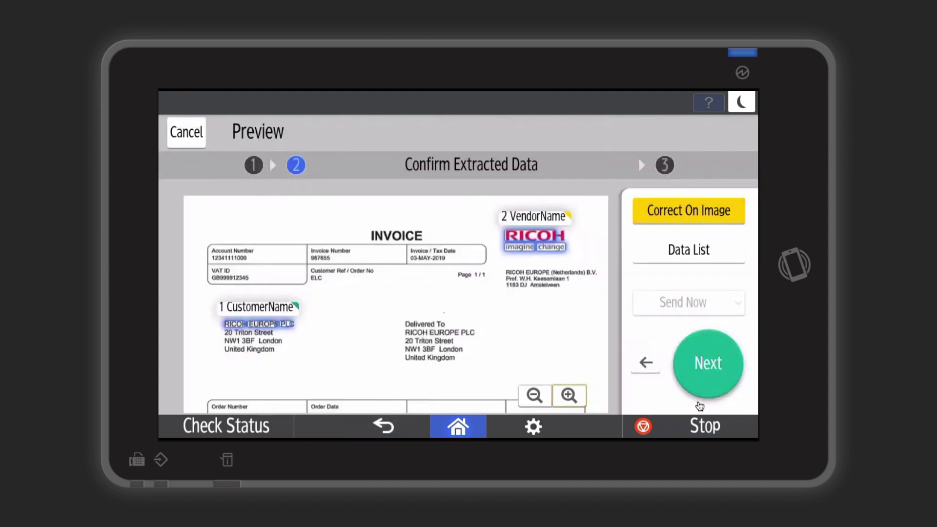
left_click(533, 217)
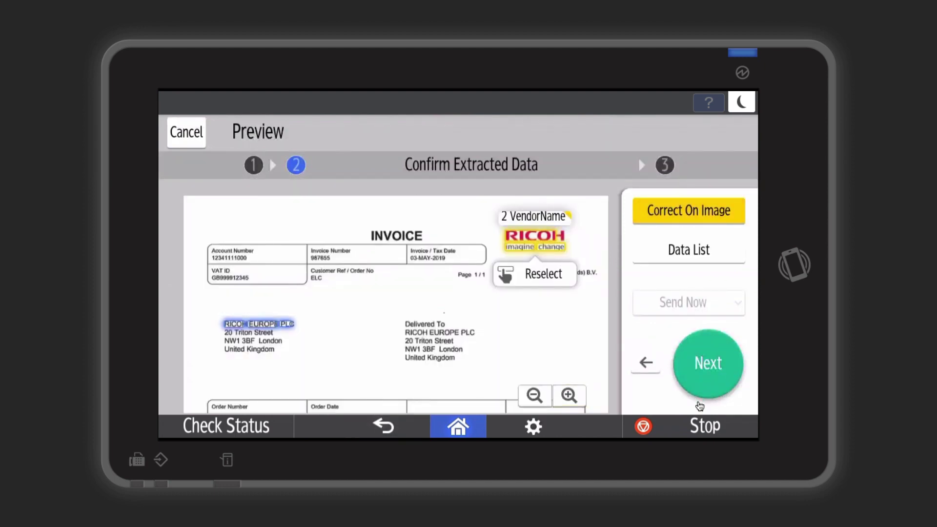
left_click(536, 272)
left_click(533, 271)
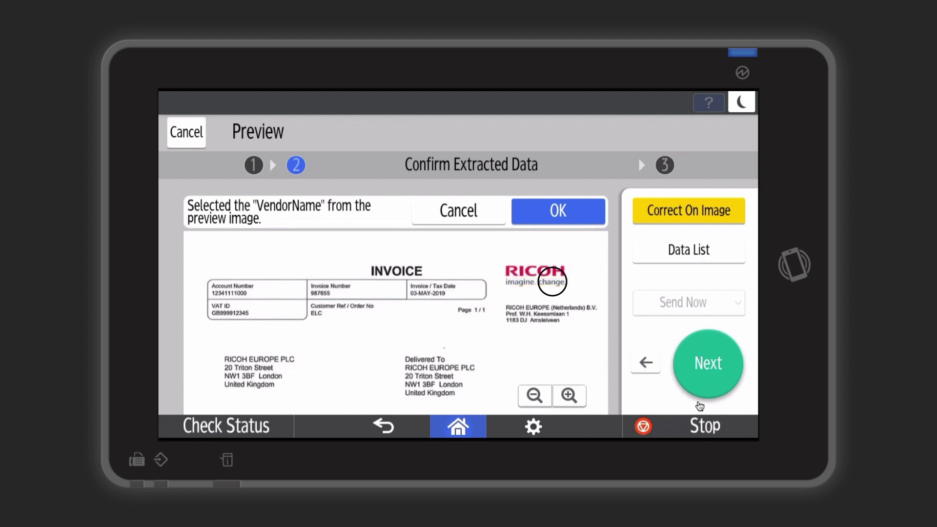
left_click(515, 307)
left_click(567, 306)
left_click(592, 307)
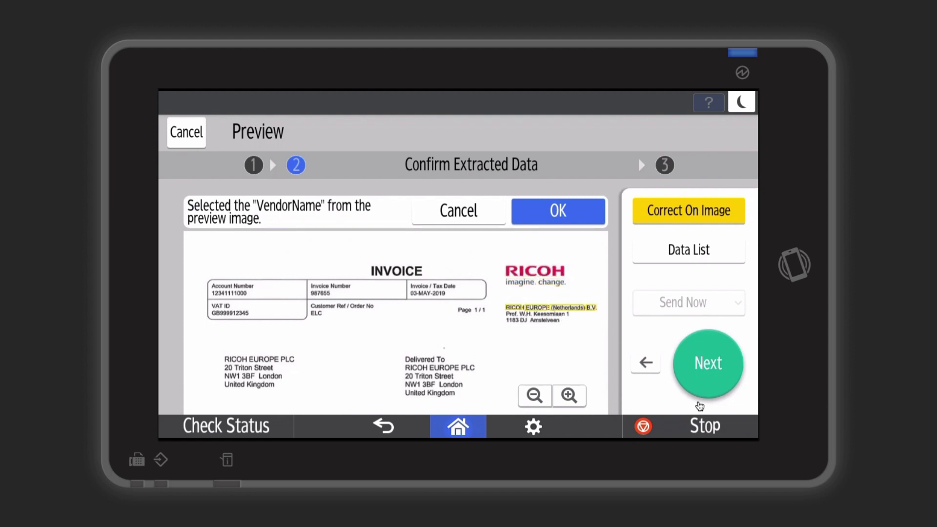
left_click(557, 210)
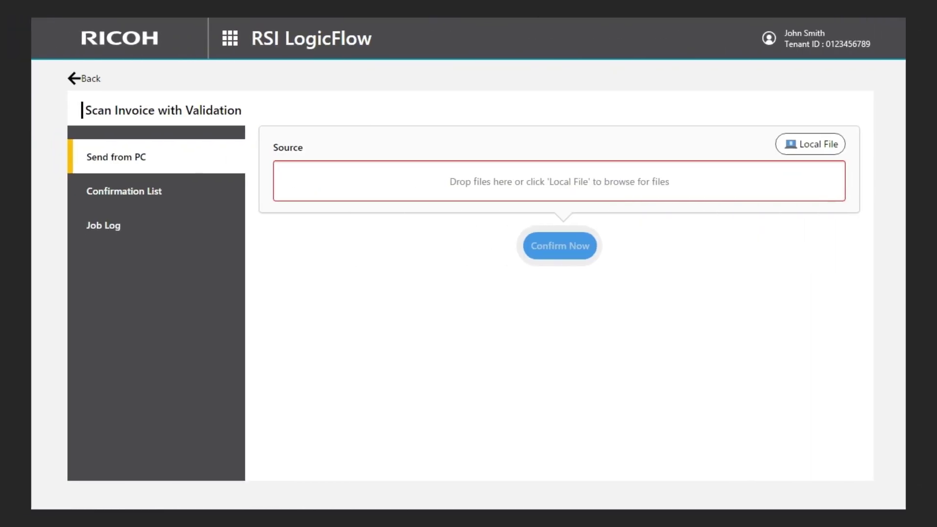
Upload invoice_ricohformat.pdf from the PC and confirm it now to open its preview
left_click_drag(380, 141, 464, 182)
left_click(559, 245)
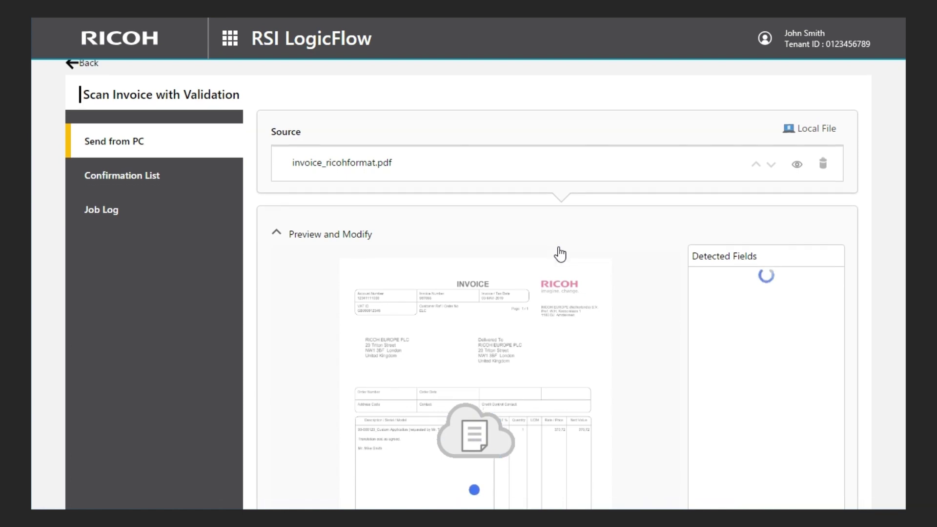
scroll(560, 254, "down", 3)
scroll(560, 254, "down", 1)
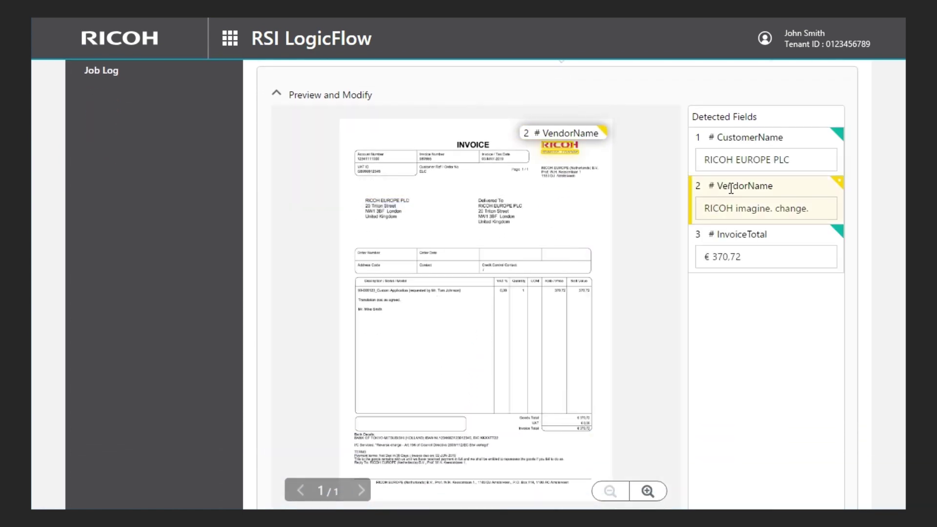
Correct VendorName to RICOH EUROPE (Netherlands) B.V. by selecting it on the zoomed preview
left_click(731, 188)
scroll(577, 339, "down", 1)
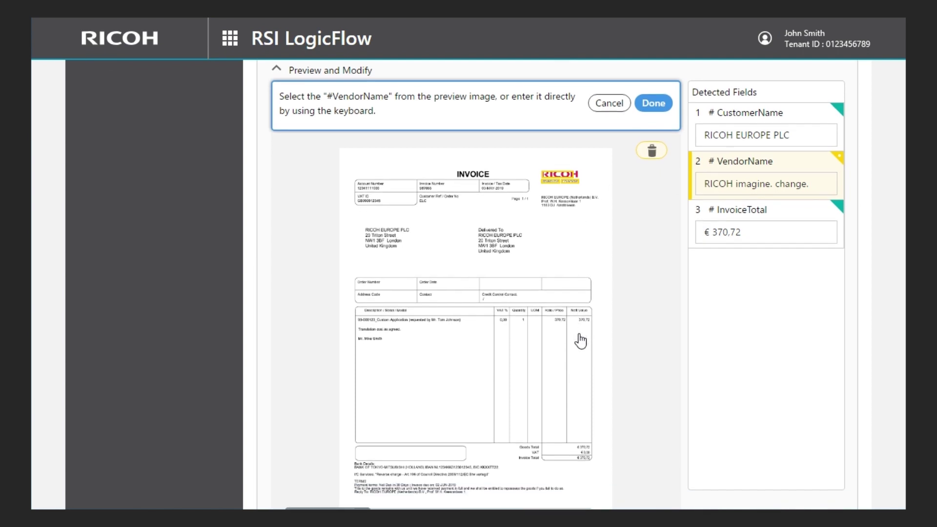
left_click(648, 483)
left_click(649, 483)
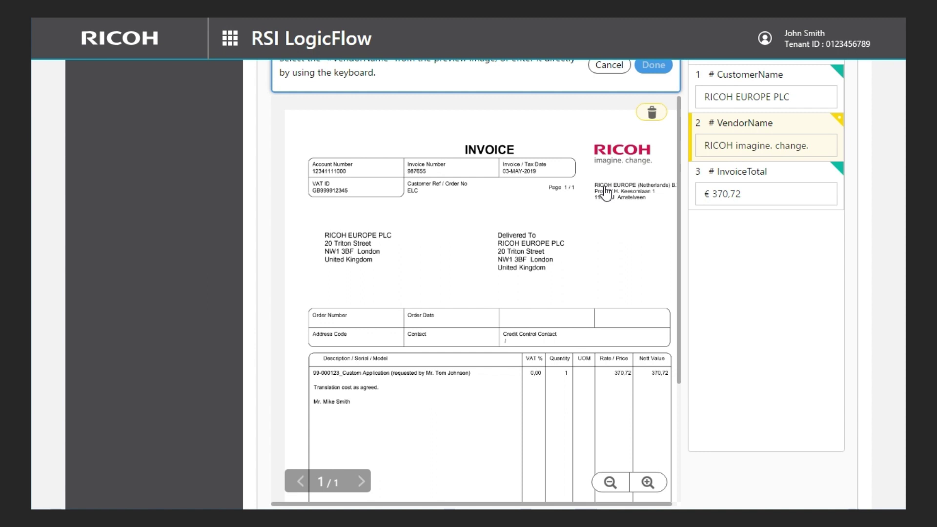
scroll(669, 189, "right", 1)
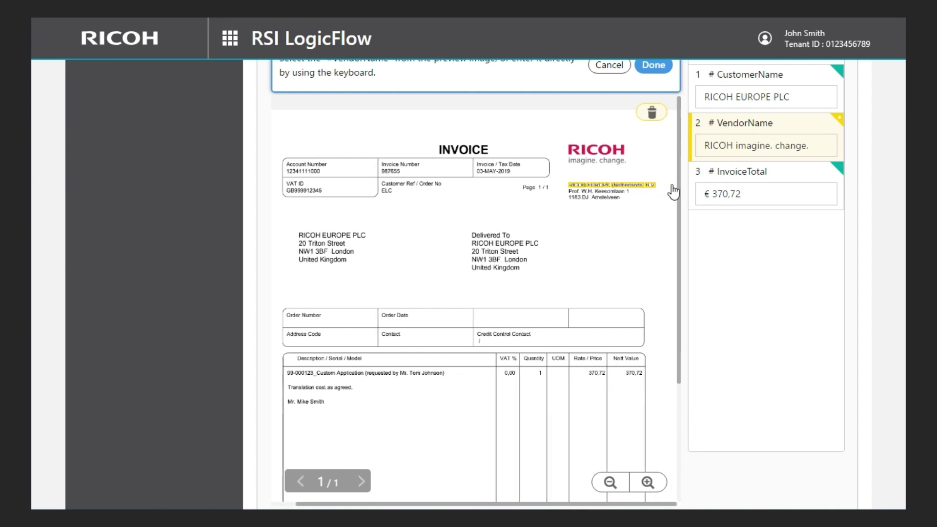
left_click(665, 68)
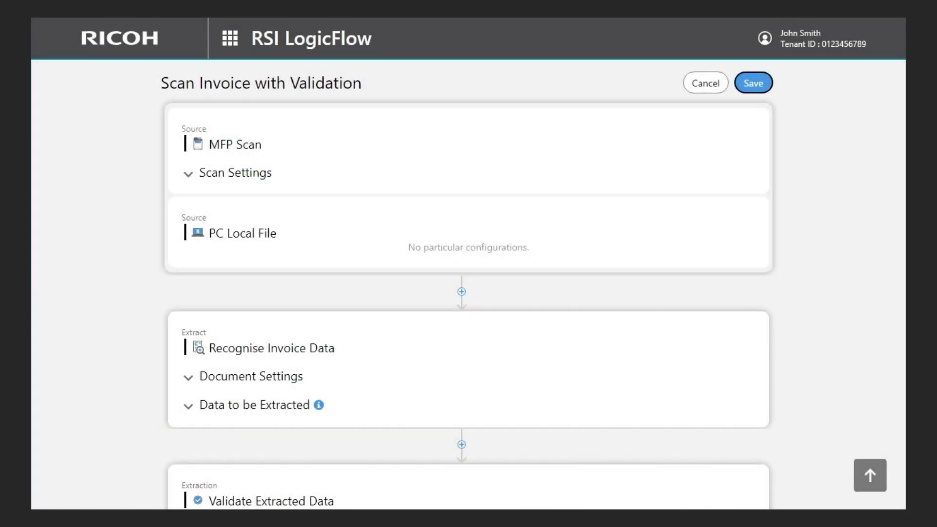
Also enable 'Add to confirmation list on web' in the Validate Extracted Data settings
scroll(262, 307, "down", 3)
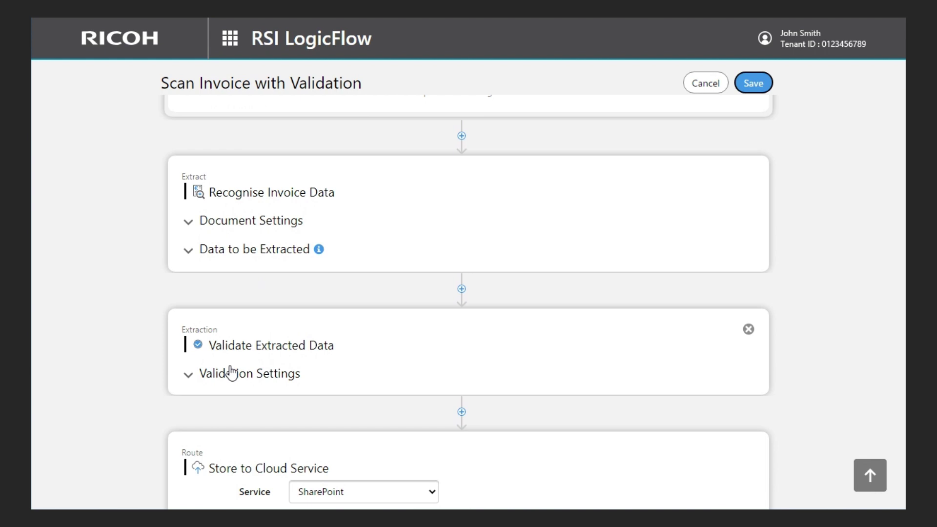
left_click(229, 375)
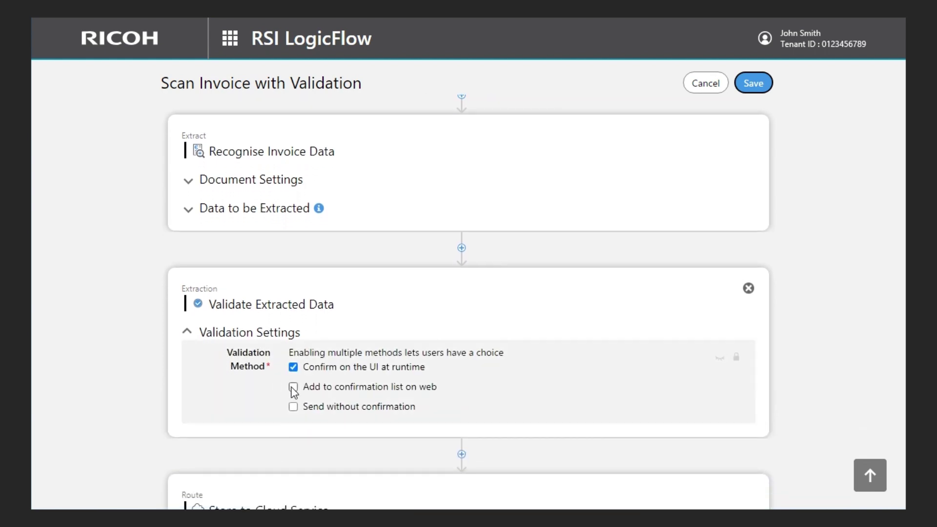
left_click(293, 387)
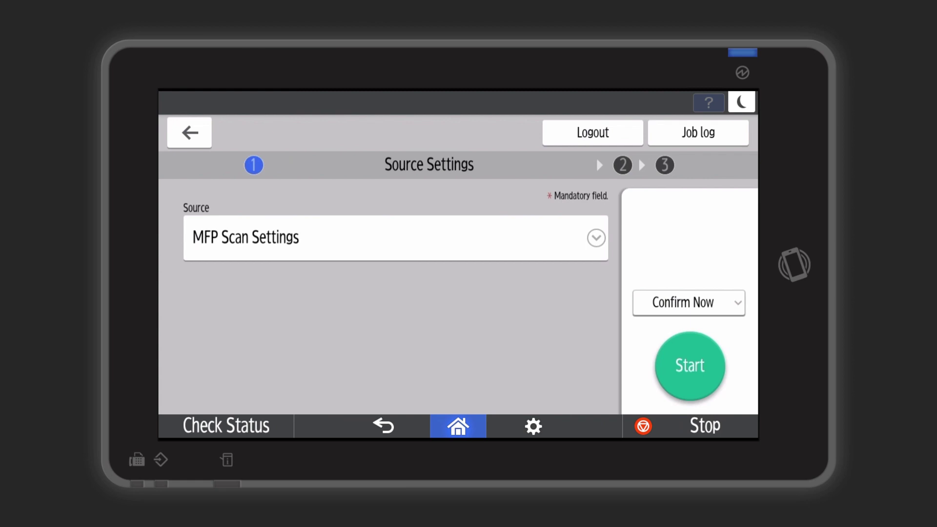
Scan an invoice on the MFP with Confirm Later and acknowledge the completion message
left_click(692, 303)
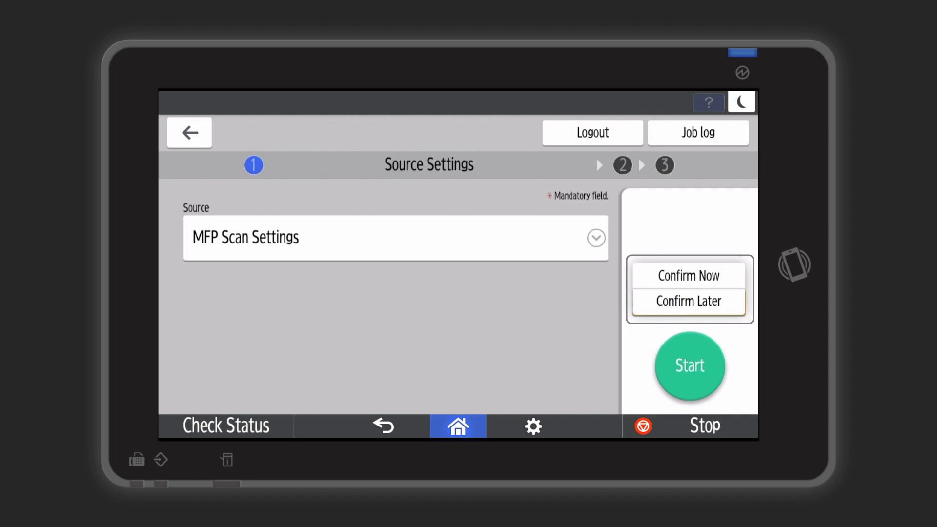
left_click(689, 300)
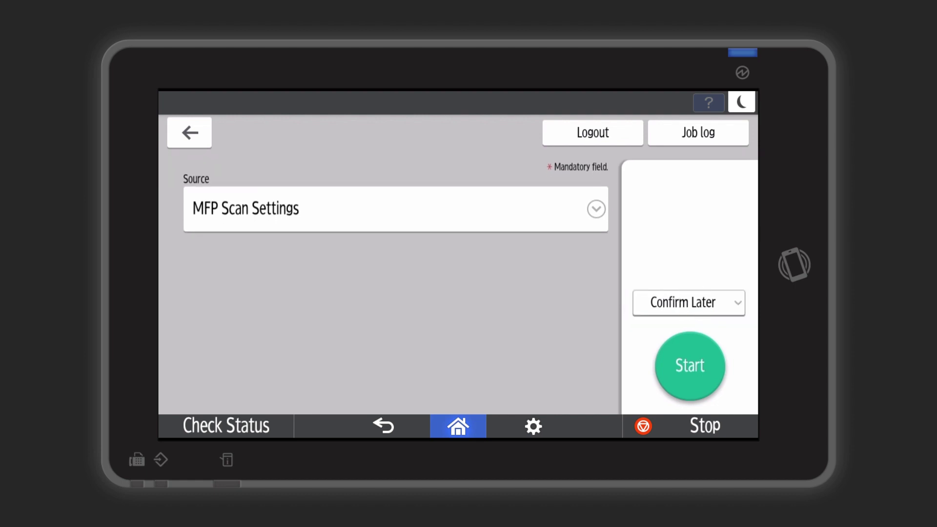
left_click(689, 367)
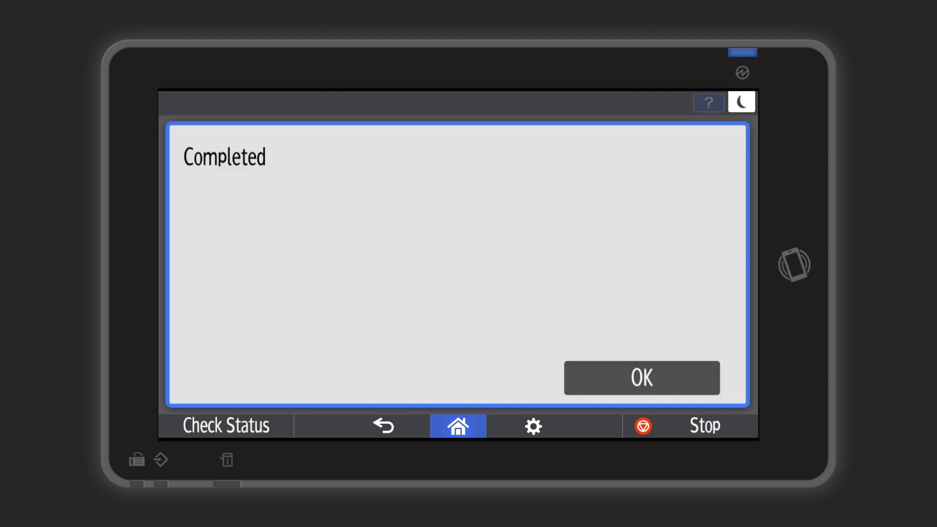
left_click(639, 377)
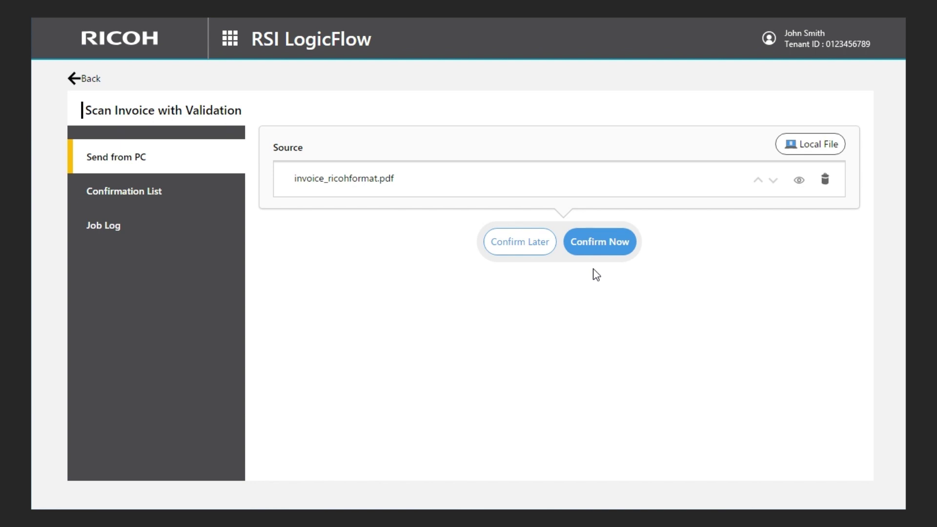
Submit invoice_ricohformat.pdf from the PC with Confirm Later
left_click(598, 242)
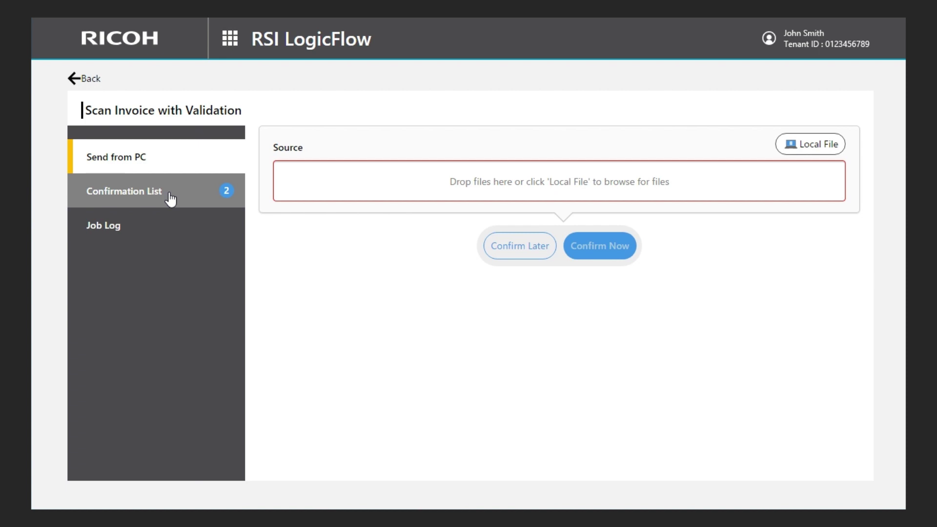
Open the first pending document from the Confirmation List
left_click(215, 194)
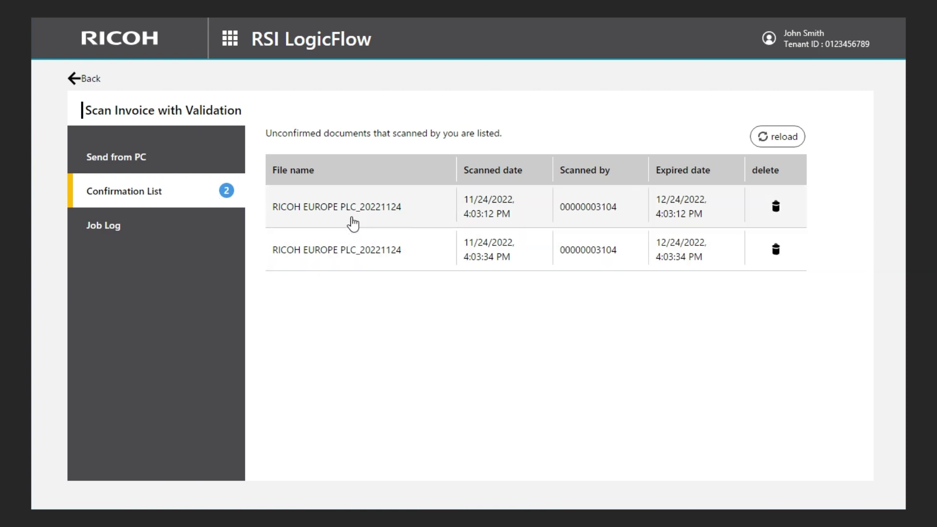
left_click(354, 220)
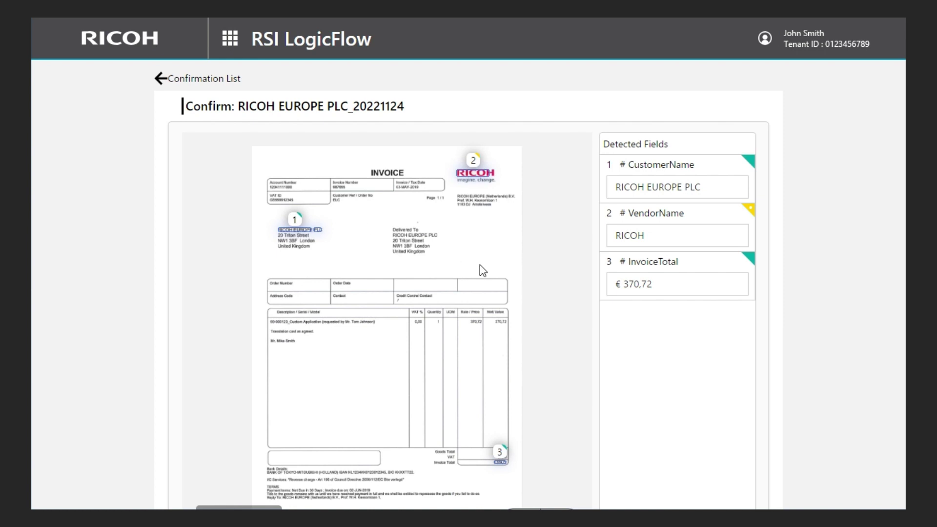
scroll(483, 269, "down", 1)
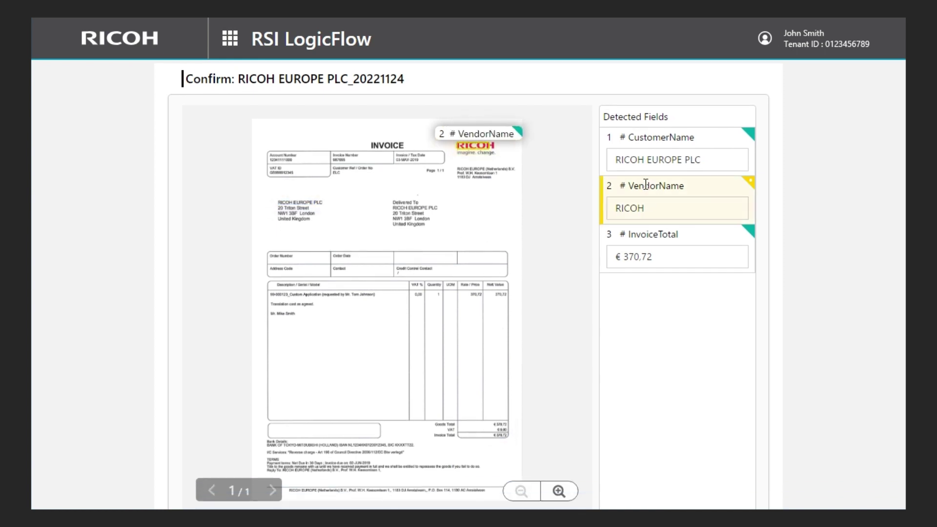
Set VendorName to RICOH EUROPE (Netherlands) B.V. on the preview, then send and confirm next
left_click(645, 184)
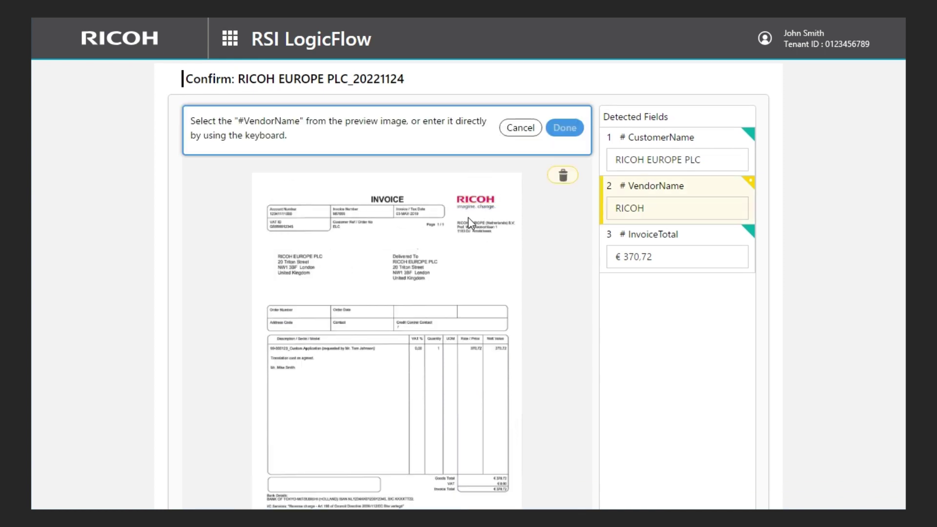
left_click_drag(474, 224, 515, 225)
left_click(570, 128)
scroll(566, 239, "down", 3)
scroll(554, 351, "down", 5)
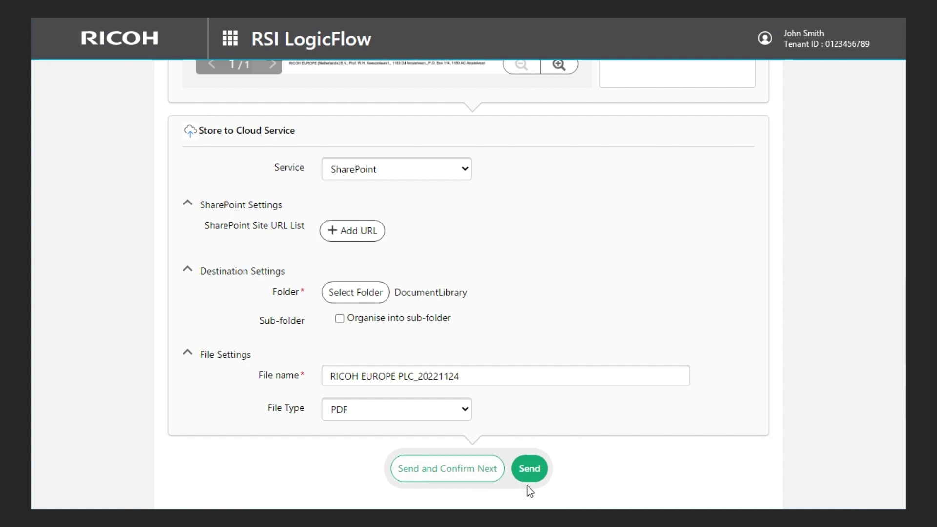
left_click(481, 469)
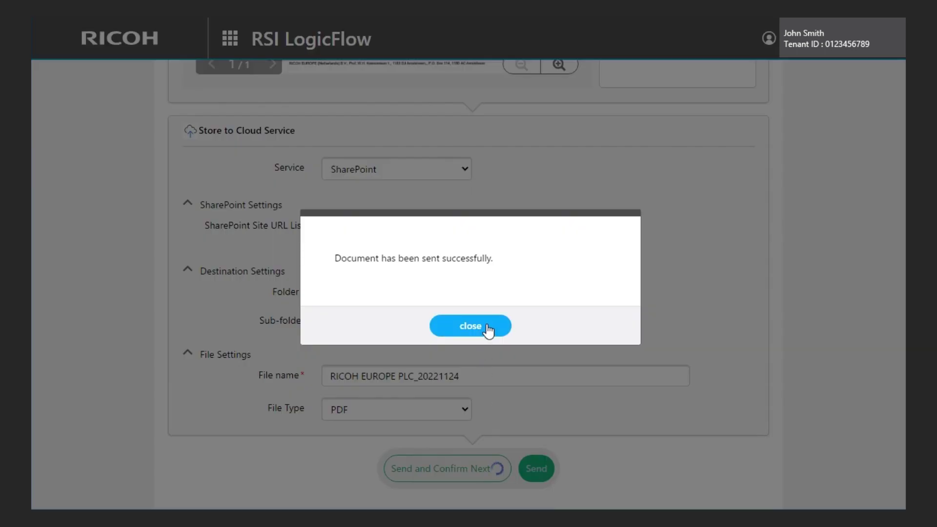
left_click(488, 331)
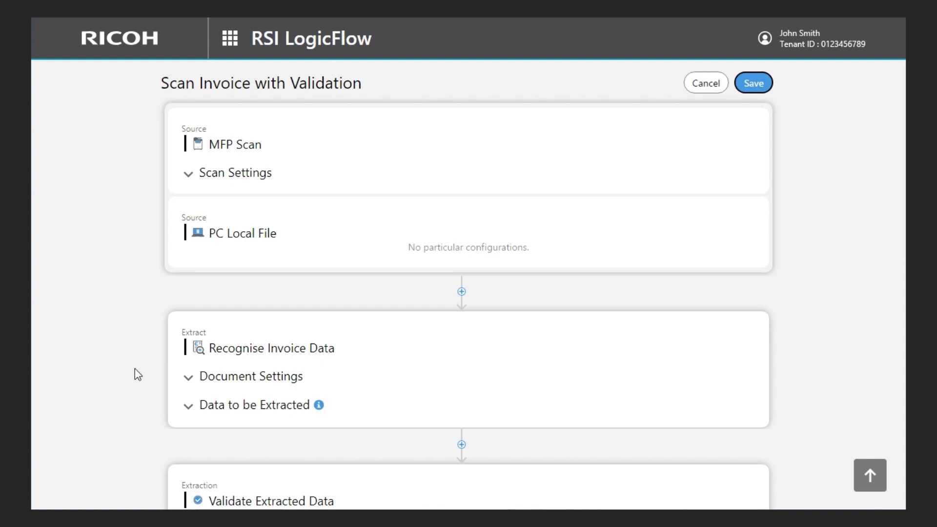
Also enable 'Send without confirmation' in the Validate Extracted Data settings
scroll(137, 383, "down", 4)
left_click(240, 328)
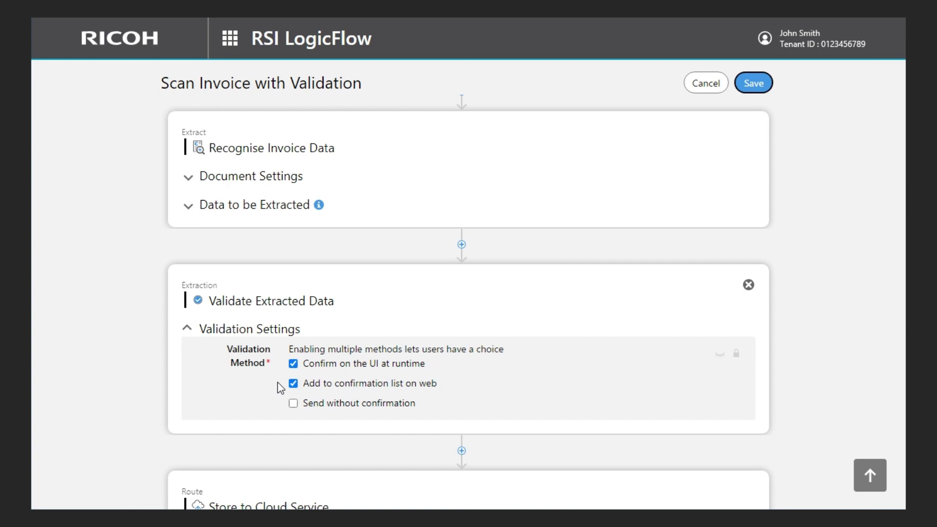
left_click(293, 404)
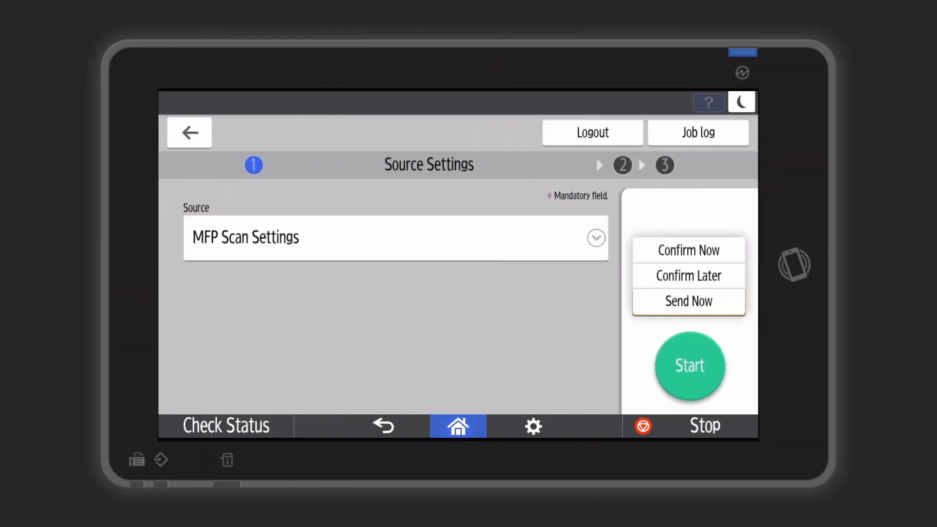
Scan an invoice on the MFP with Send Now and close the completion message
left_click(687, 299)
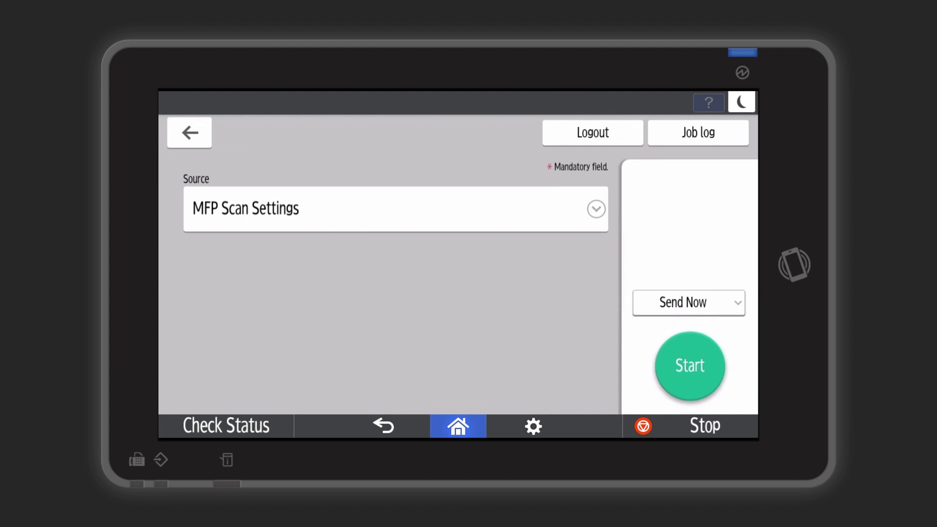
left_click(688, 367)
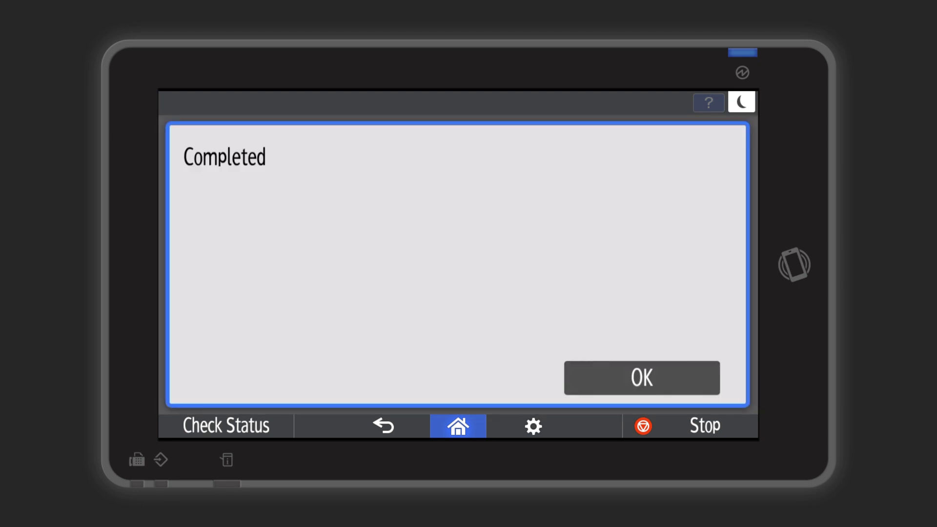
left_click(640, 377)
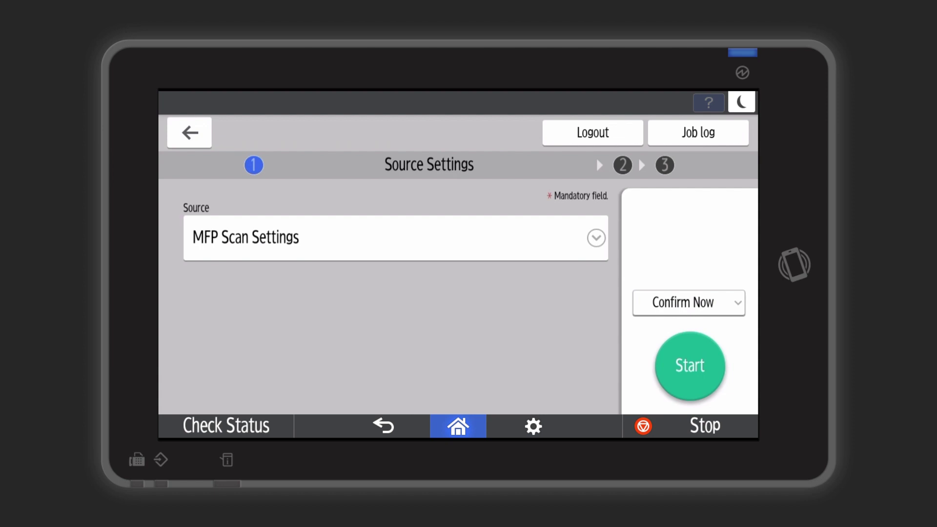